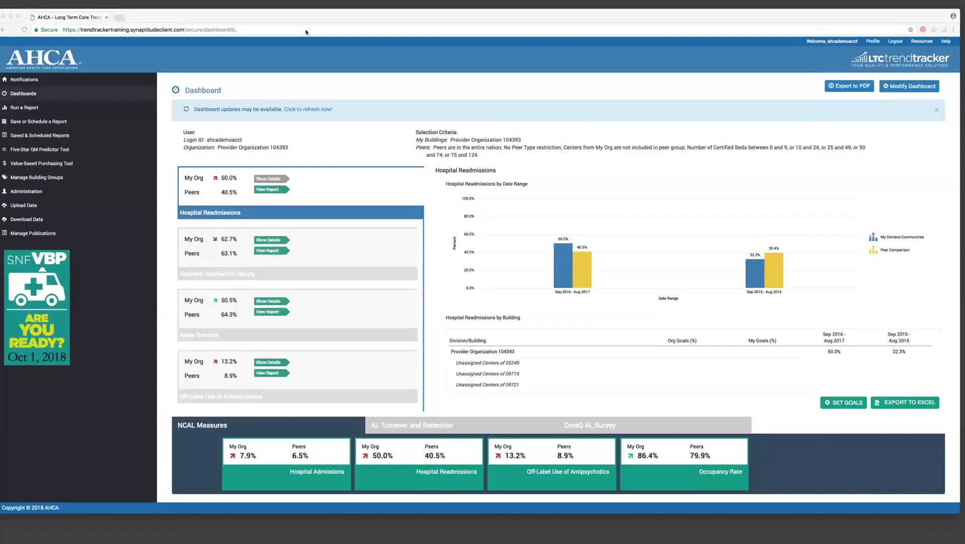
Start a new report and choose the AL Quality Measures Report
click(25, 109)
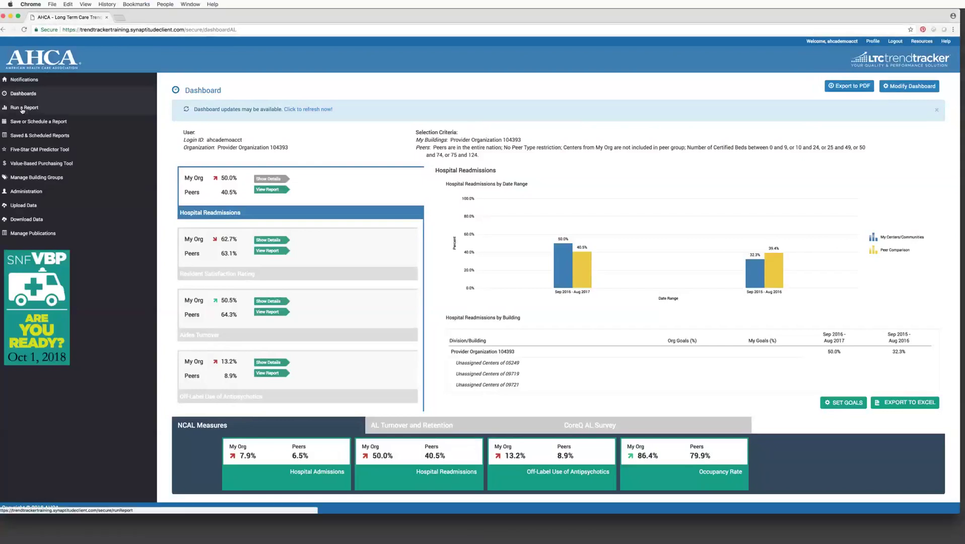
click(22, 109)
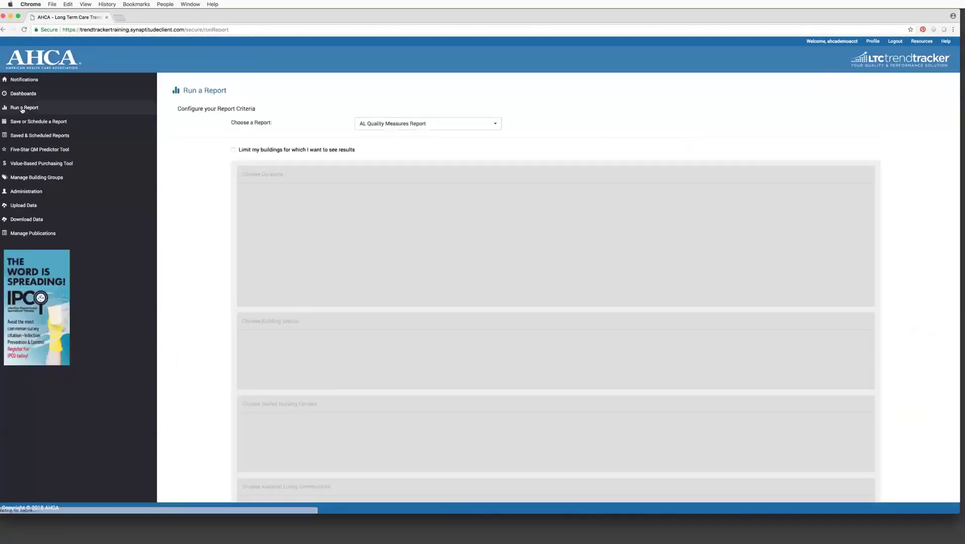
click(496, 128)
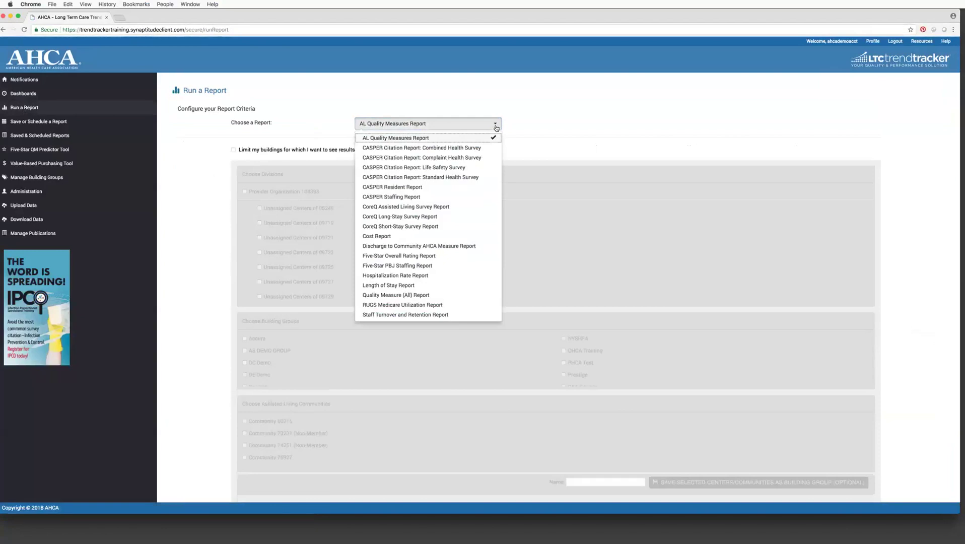
click(461, 139)
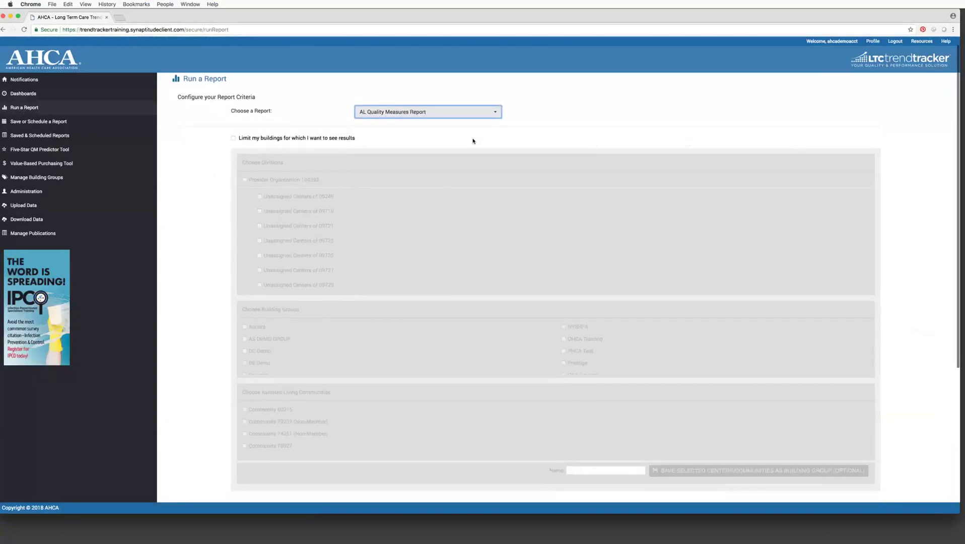
Review the report's building limit options and the peer criteria below them, leaving the building limit off
scroll(474, 140, down, 1)
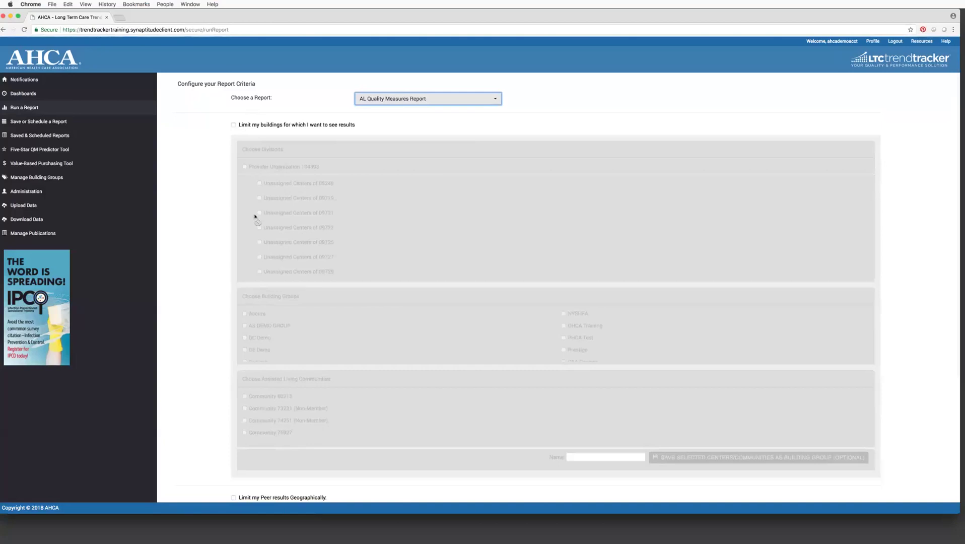
scroll(222, 242, down, 2)
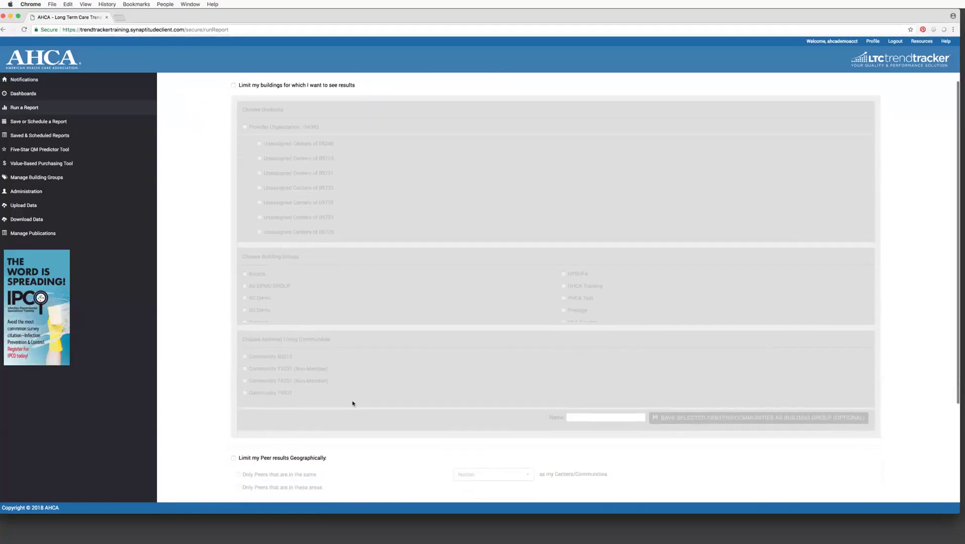
scroll(353, 402, up, 5)
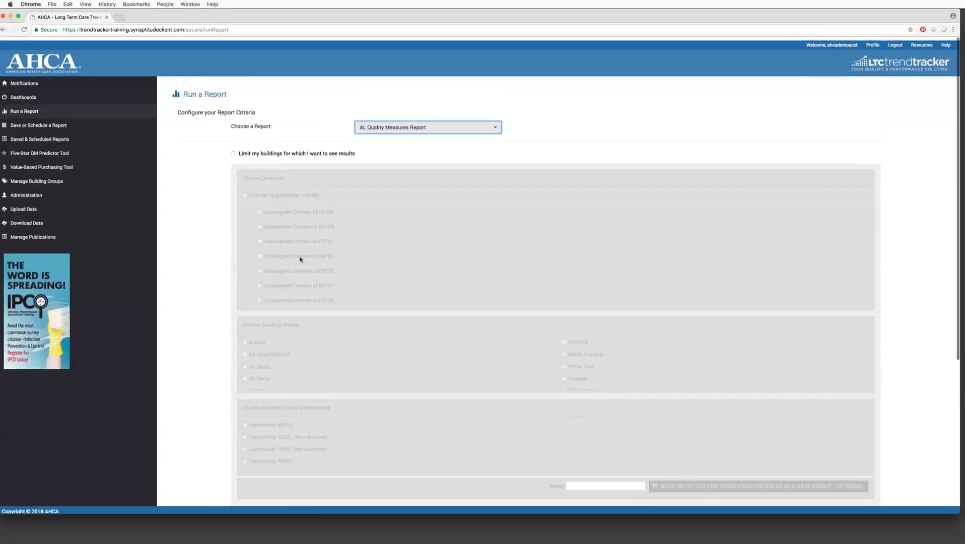
click(234, 150)
click(233, 149)
scroll(221, 215, down, 9)
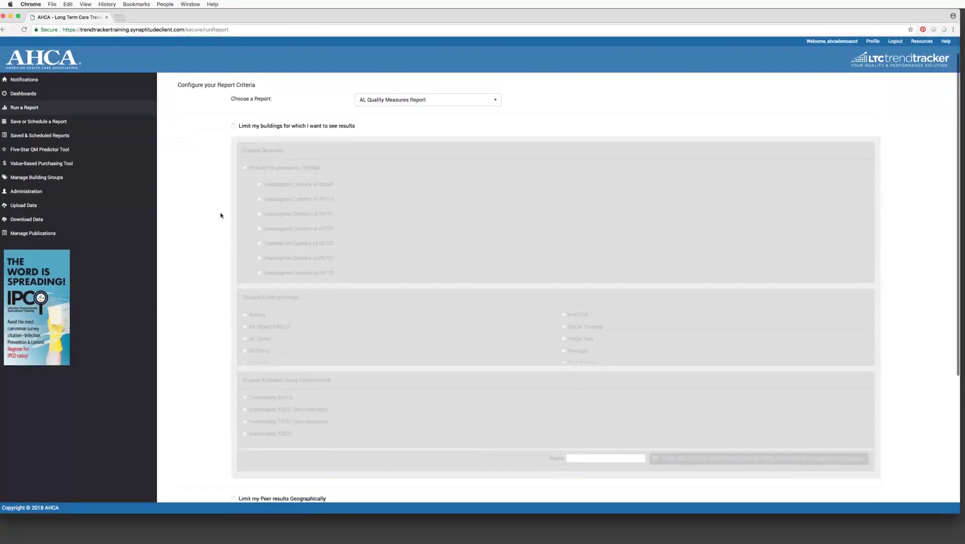
scroll(221, 215, up, 3)
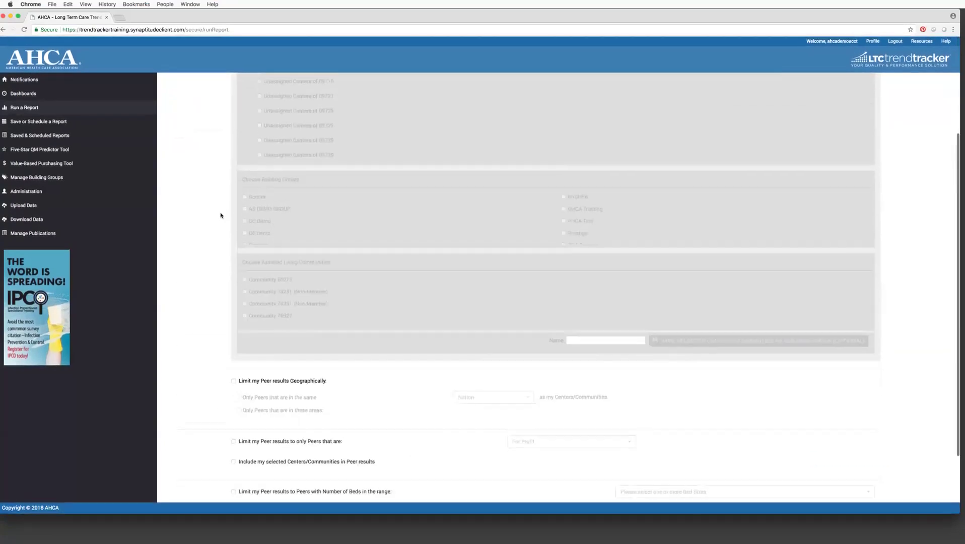
scroll(221, 215, down, 3)
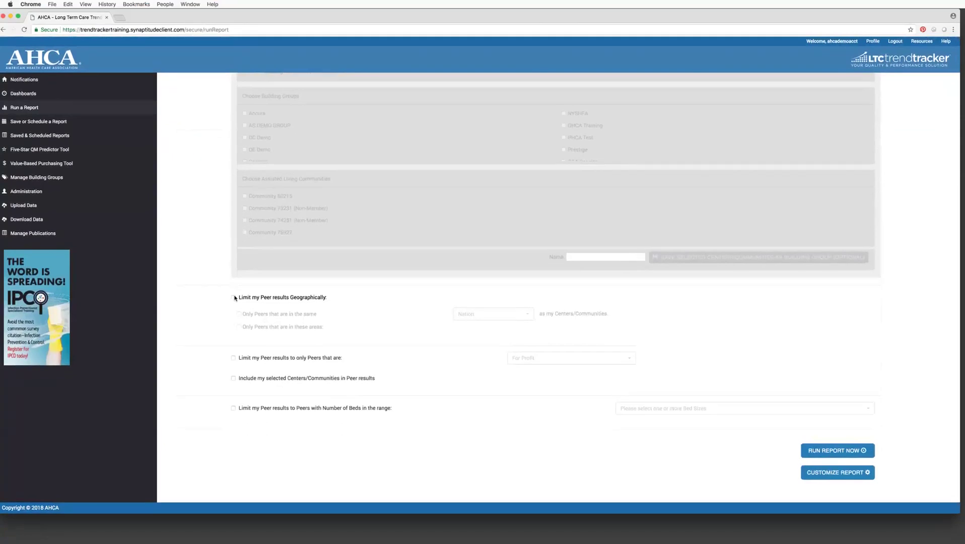
Limit the peer results geographically to only peers in the same Nation as the organization's centers
click(234, 297)
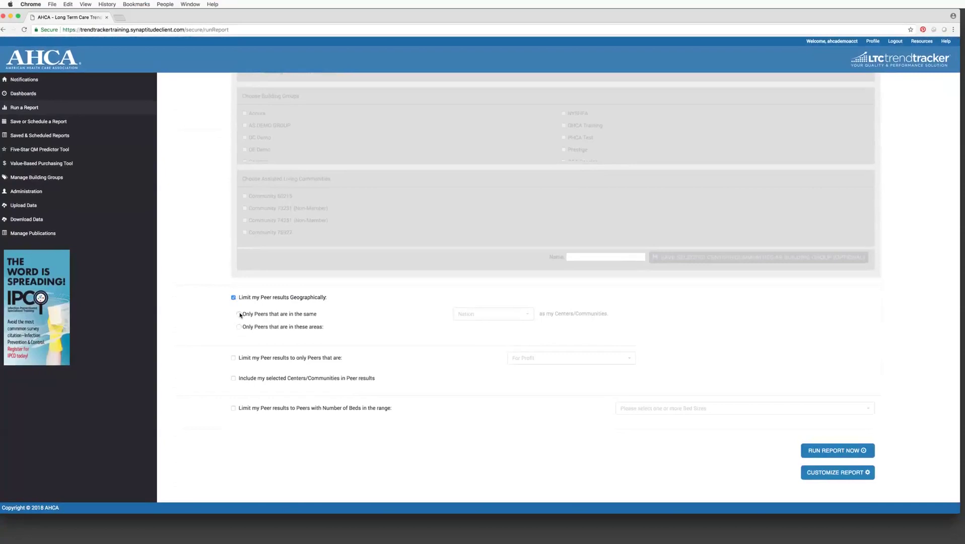
click(240, 314)
click(512, 315)
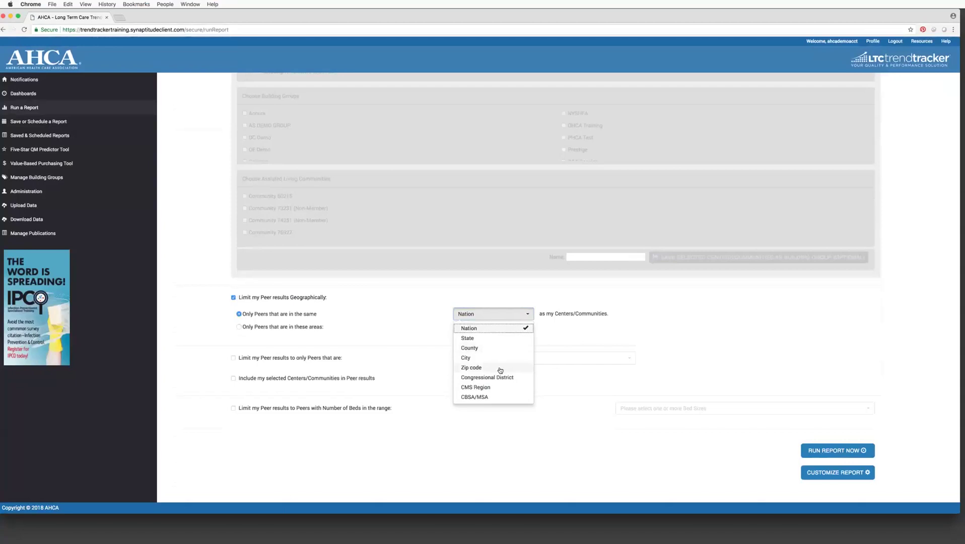
click(377, 310)
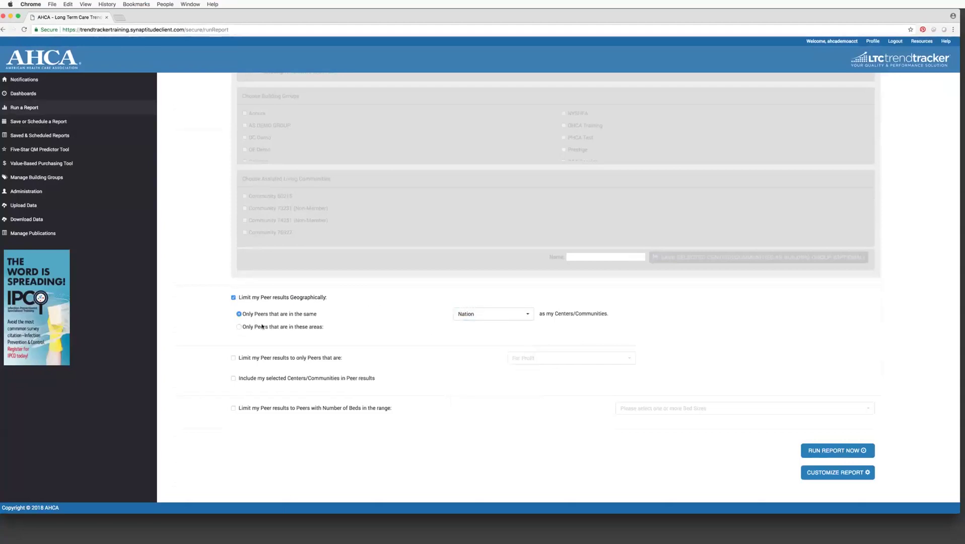
Switch the geographic limit to only peers in specific areas, look over the State list, and choose County as the area type
click(239, 327)
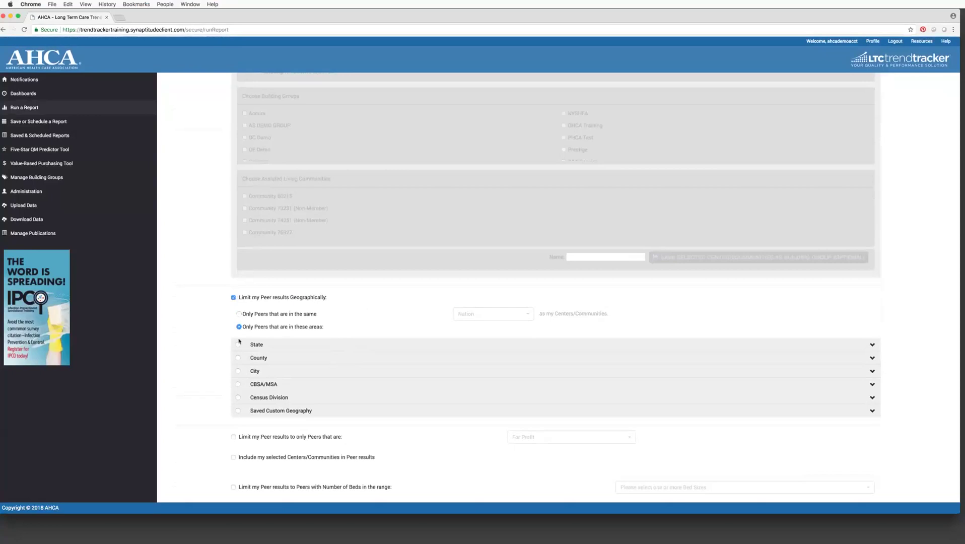
click(238, 345)
scroll(321, 394, down, 2)
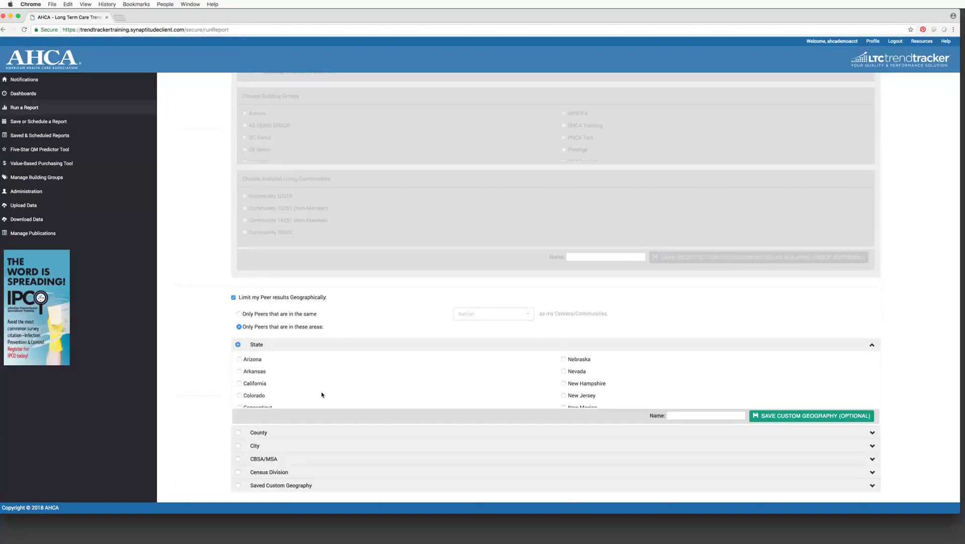
click(238, 433)
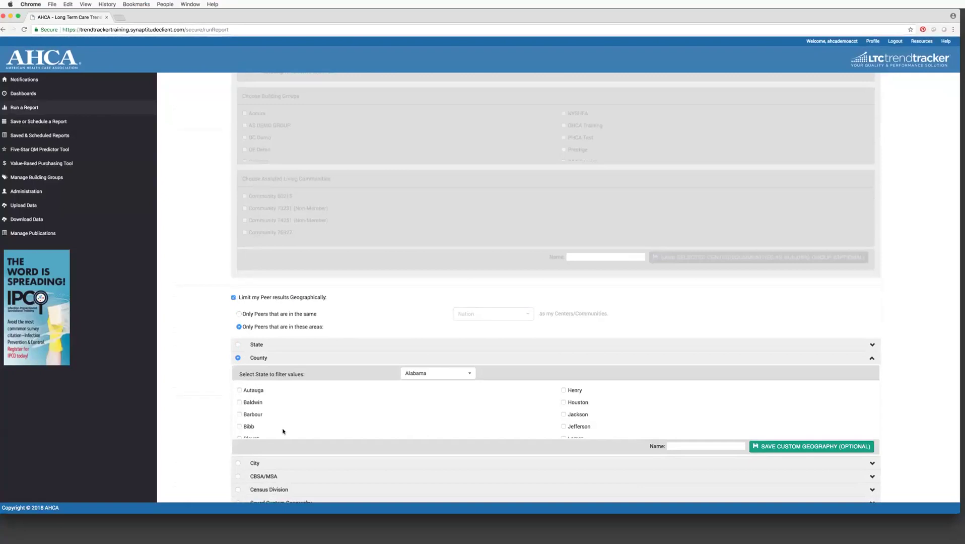
scroll(283, 431, down, 1)
scroll(328, 467, down, 2)
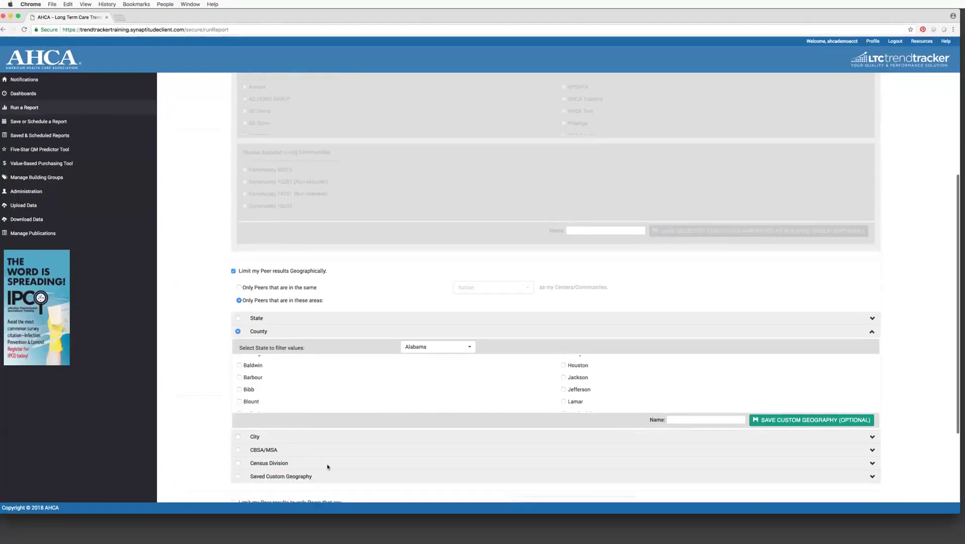
scroll(327, 467, down, 2)
scroll(328, 467, down, 2)
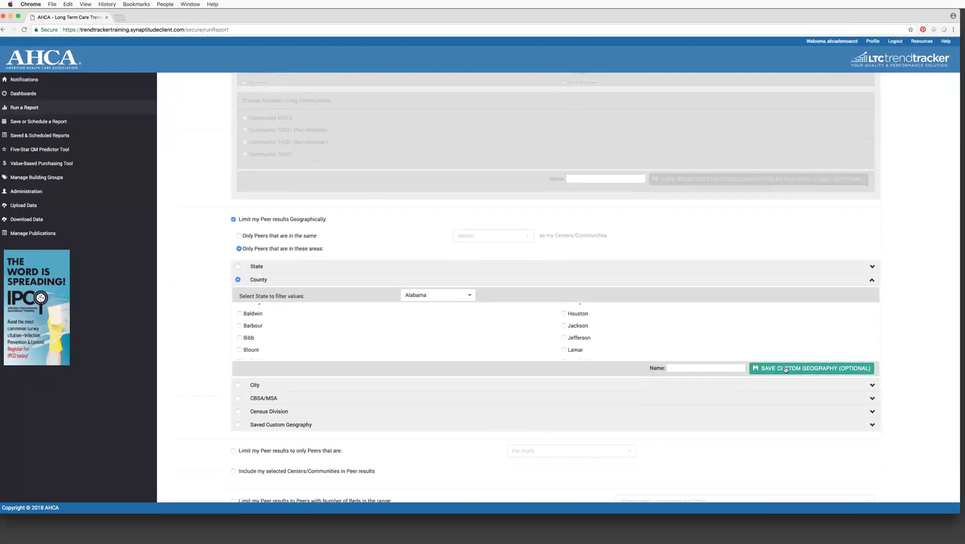
Try limiting peer results by peer type, review the ownership, center and location choices, and remove that limit
scroll(620, 403, down, 2)
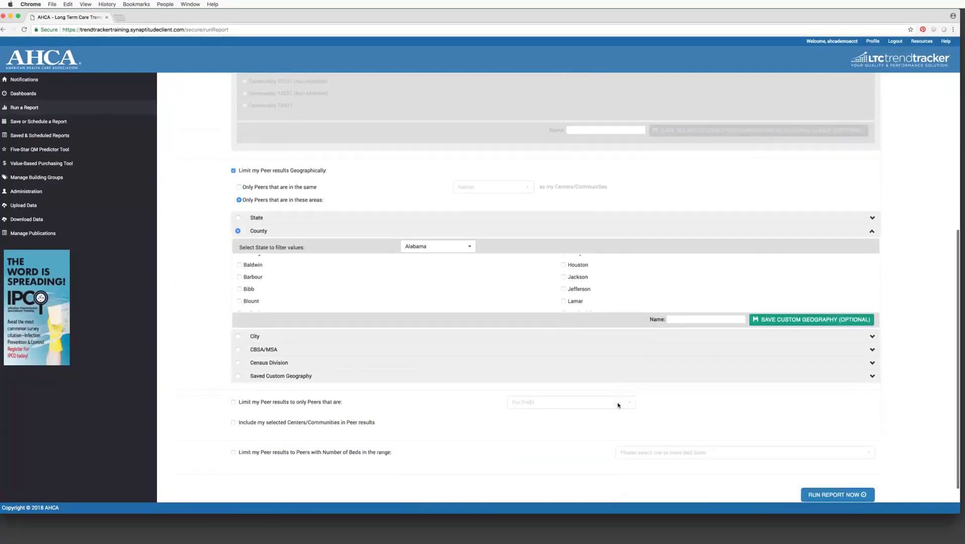
click(233, 393)
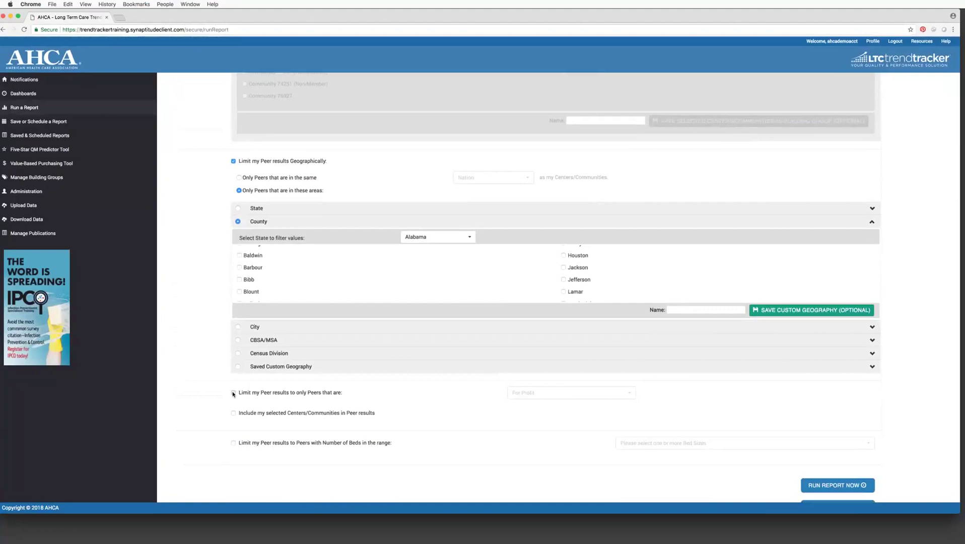
click(534, 397)
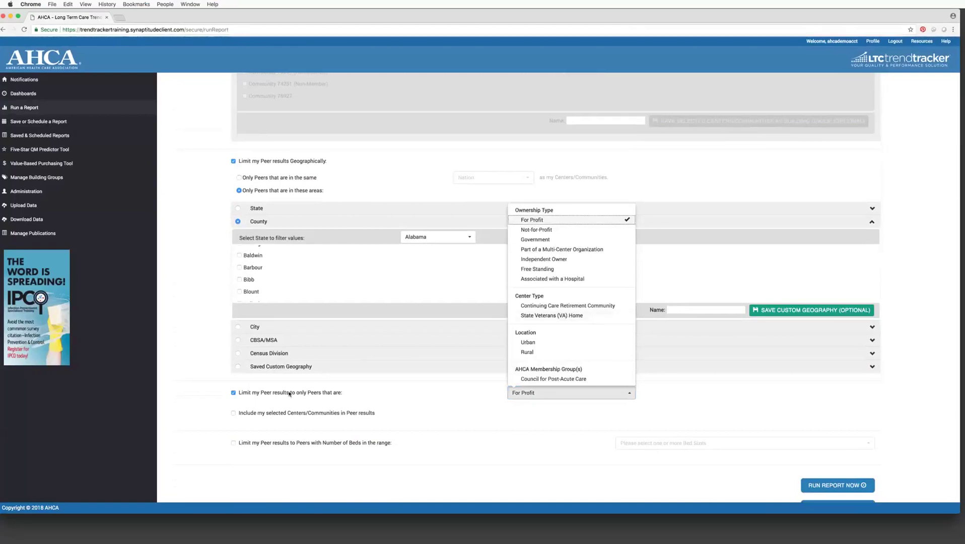
click(232, 398)
click(233, 392)
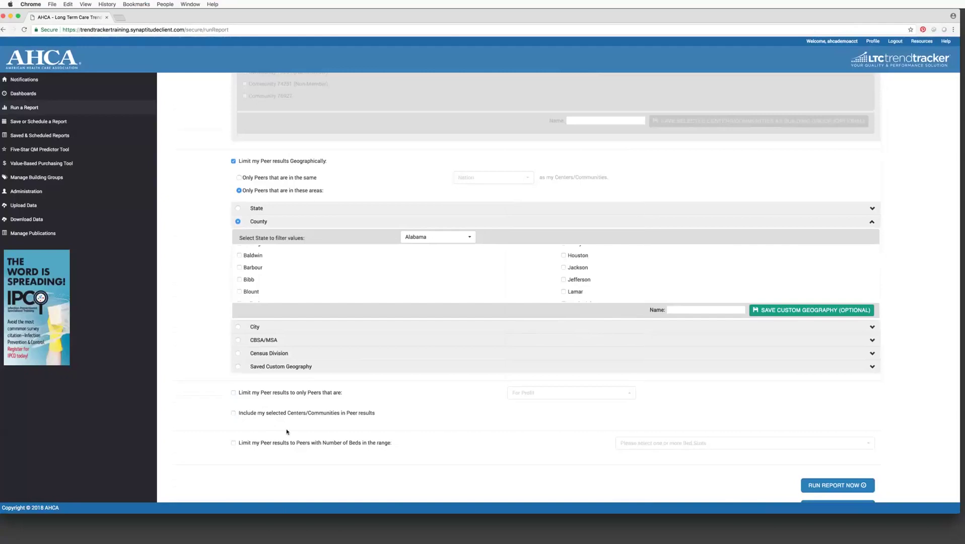
Try limiting peers to the 0 - 9, 10 - 24 and 25 - 49 bed ranges, and remove the bed limit again
scroll(287, 431, down, 2)
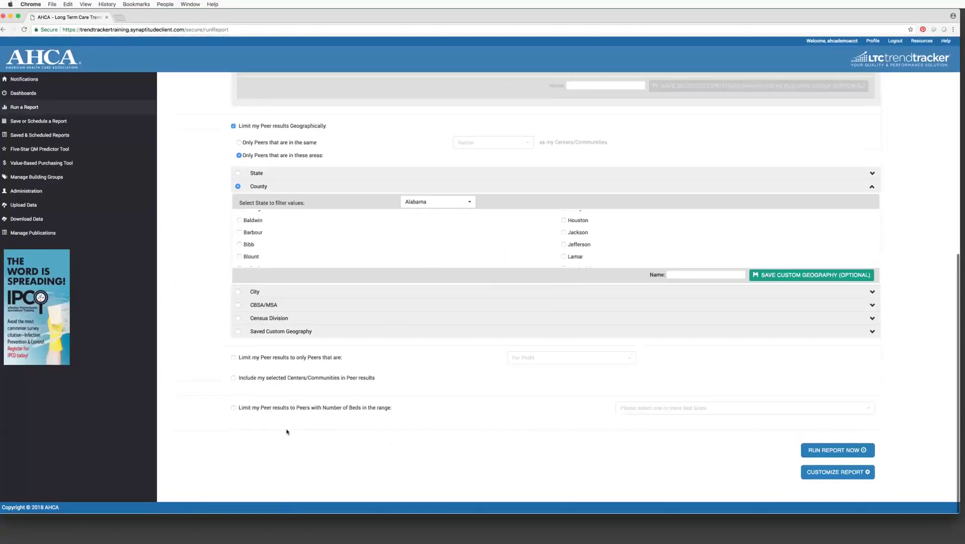
click(234, 408)
click(655, 408)
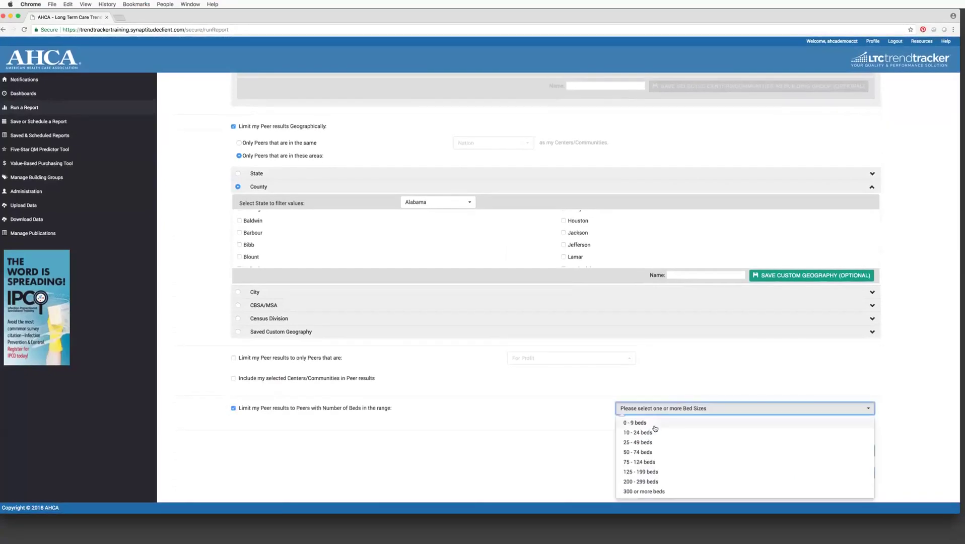
click(654, 425)
click(652, 432)
click(647, 443)
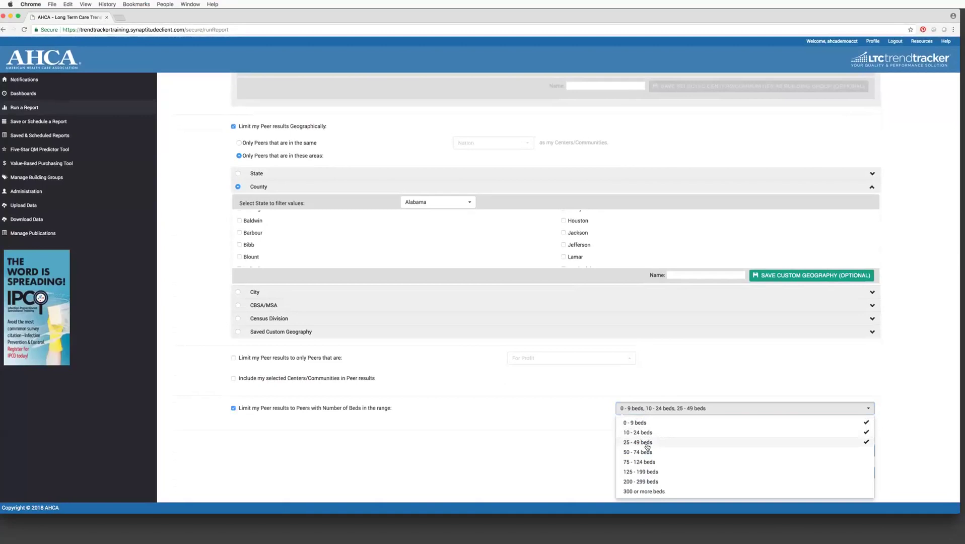
click(647, 443)
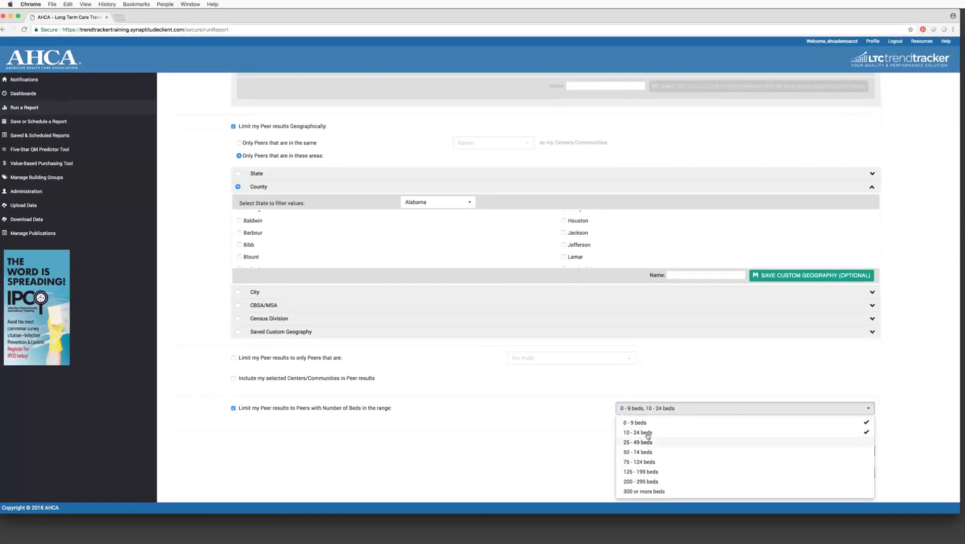
click(647, 433)
click(646, 424)
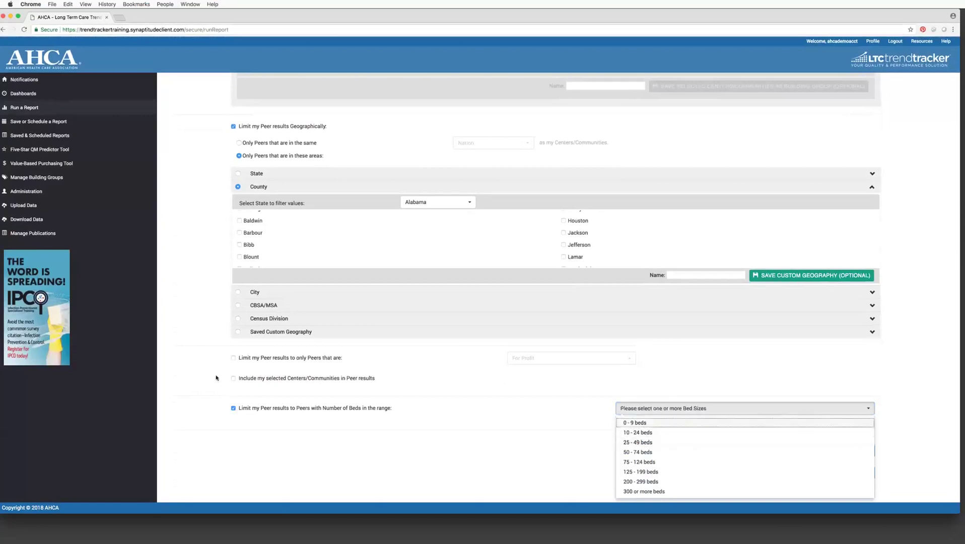
click(233, 408)
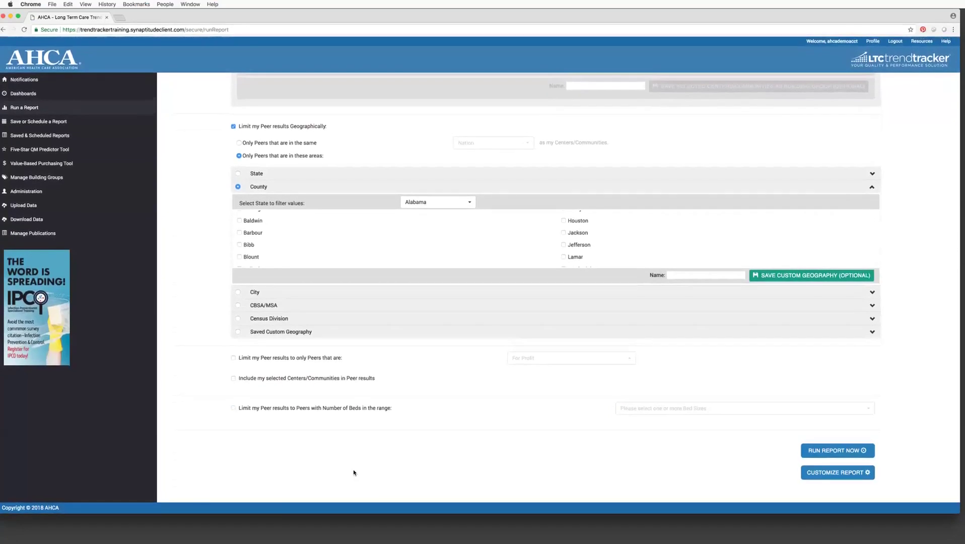
Customize the report's NCAL Measures by adding the One Month, One Quarter and 6 Month Rolling Windows and excluding Occupancy Rate
click(815, 474)
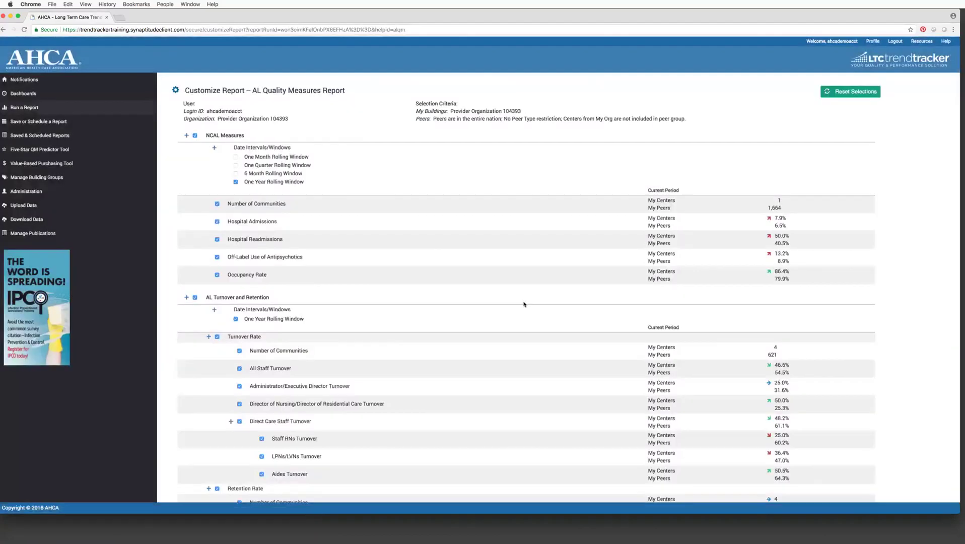
click(236, 157)
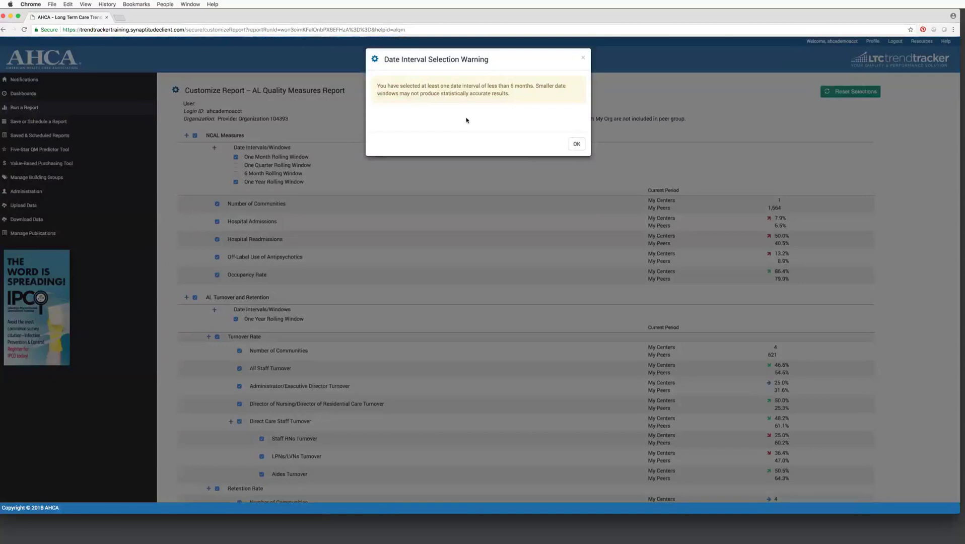
click(576, 145)
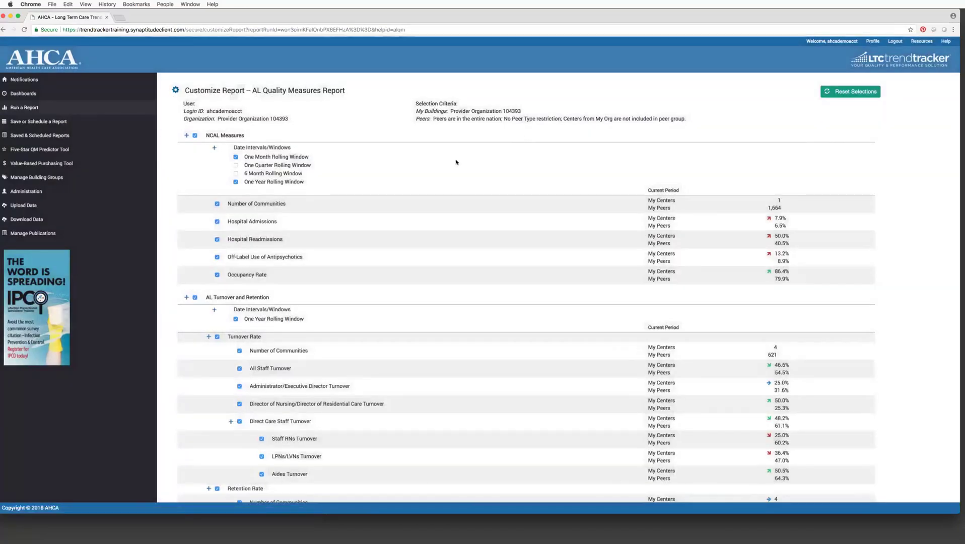
click(235, 165)
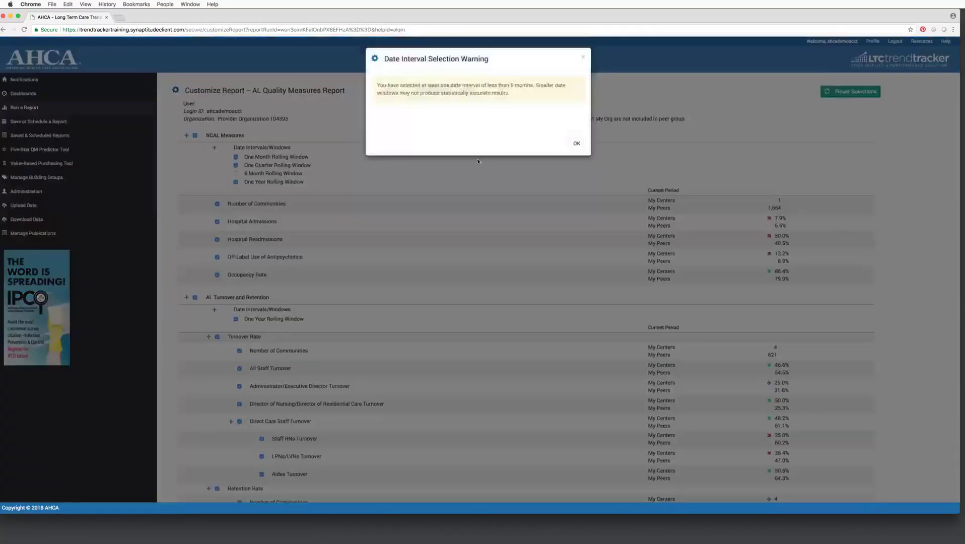
click(574, 144)
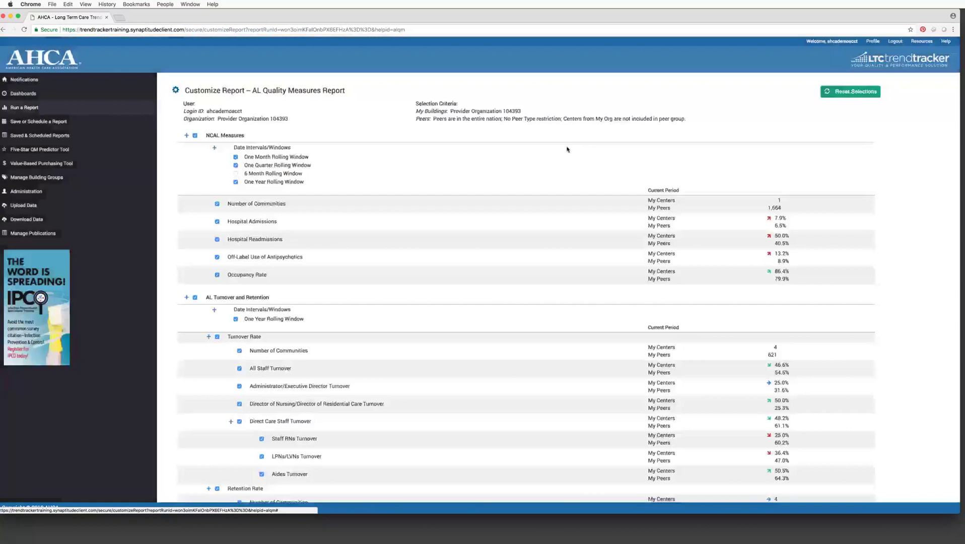
click(235, 173)
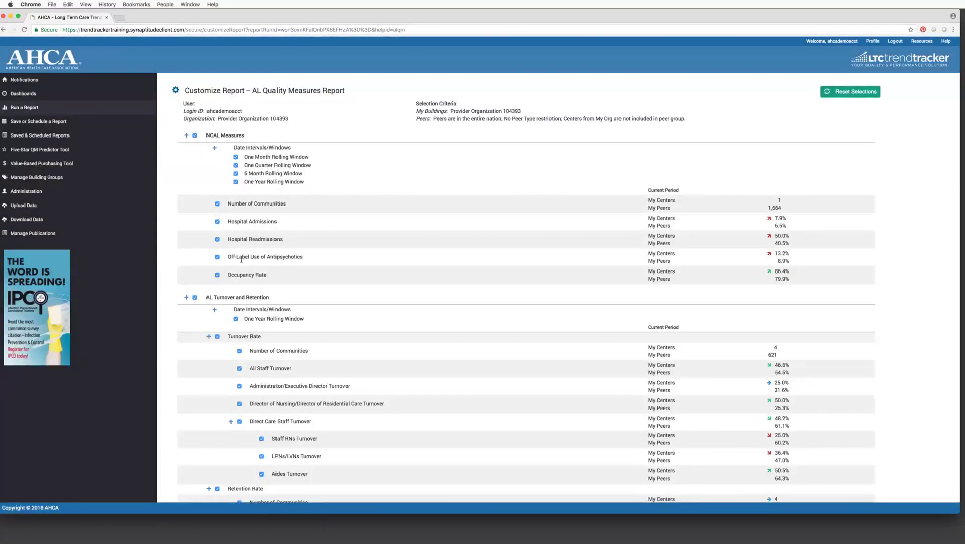
click(217, 276)
scroll(218, 276, down, 4)
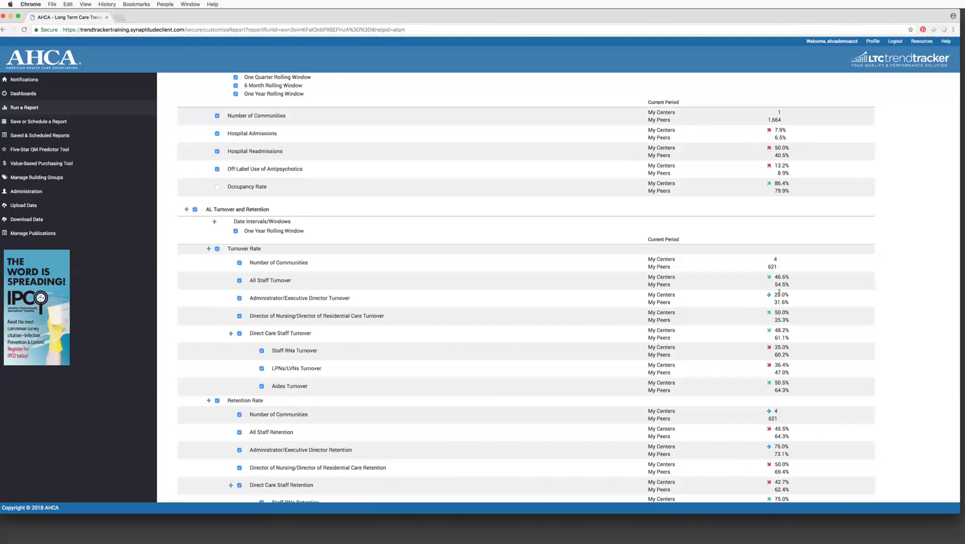
Exclude the Retention Rate group from AL Turnover and Retention, and add the 6 Month Rolling Window to AL CoreQ Survey Results
scroll(729, 349, down, 1)
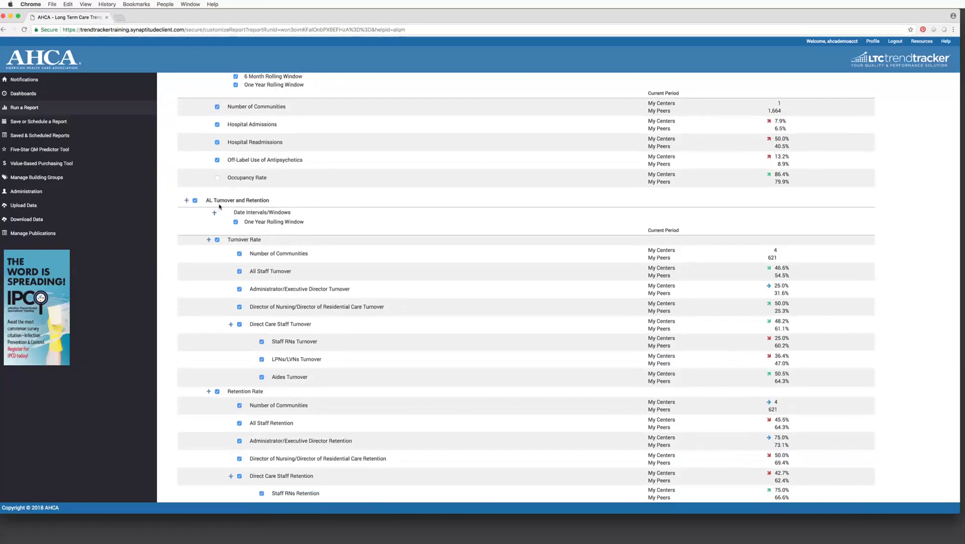
scroll(220, 203, down, 4)
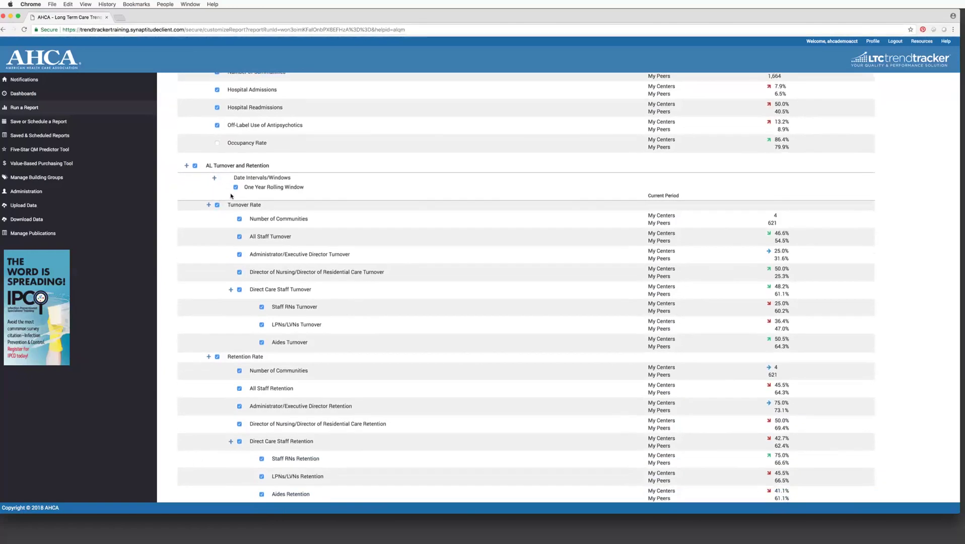
scroll(231, 195, down, 1)
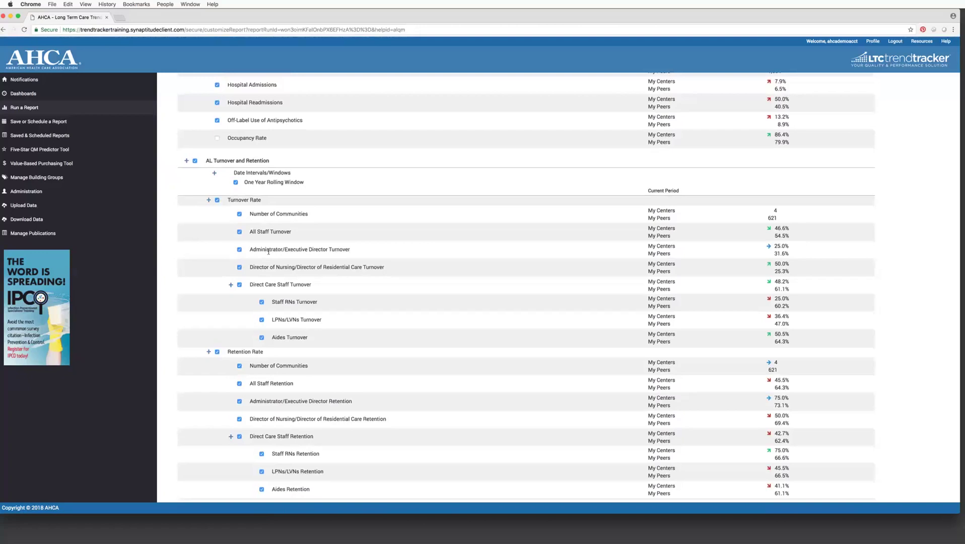
click(217, 352)
scroll(216, 355, down, 5)
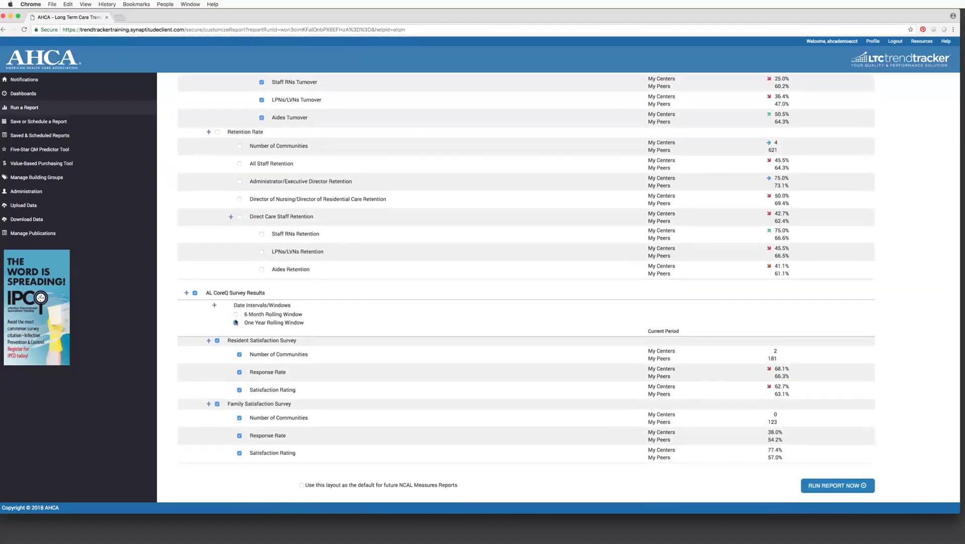
click(236, 314)
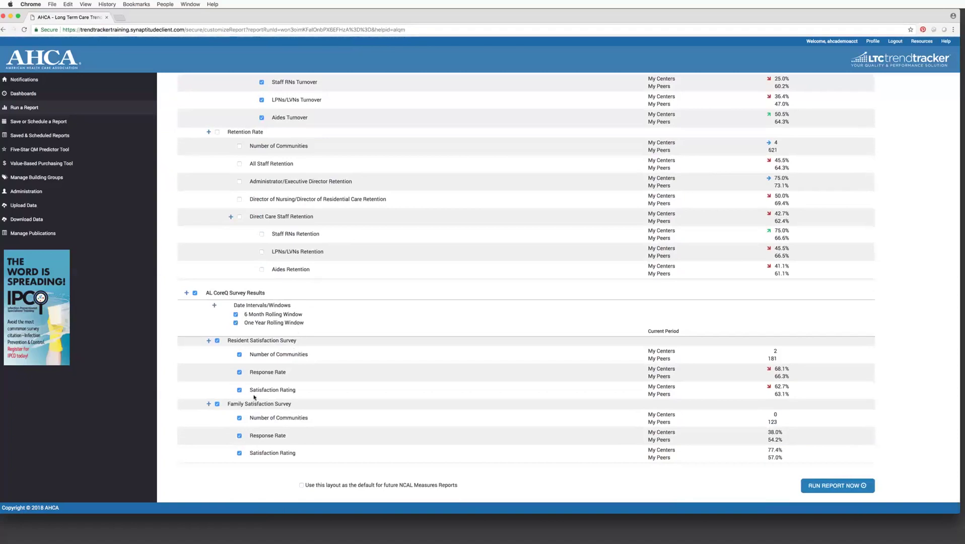
Set this layout as the default for future NCAL Measures Reports and run the customized report
scroll(469, 446, down, 1)
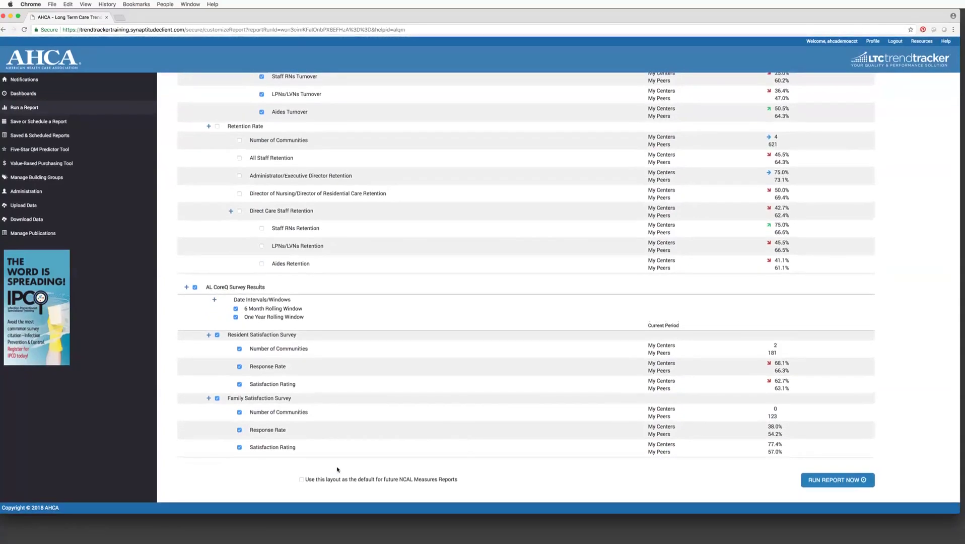
click(301, 480)
click(817, 481)
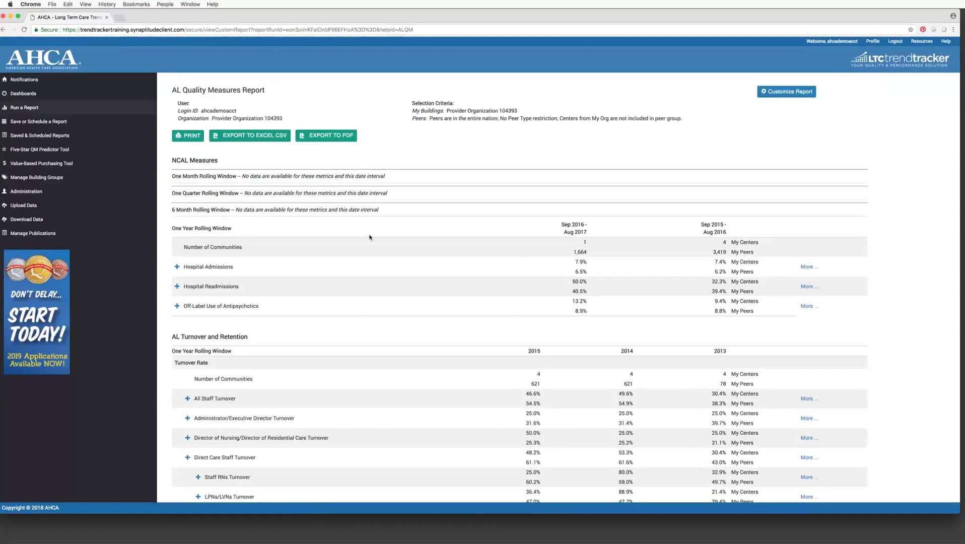
Expand Hospital Admissions under NCAL Measures and examine each community's hospital stay, resident and admission figures
scroll(369, 238, down, 3)
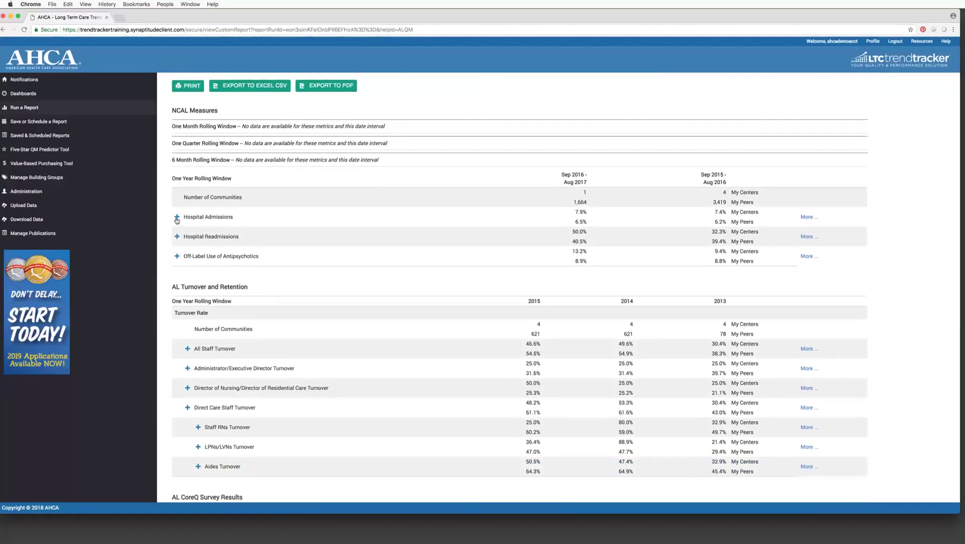
click(177, 218)
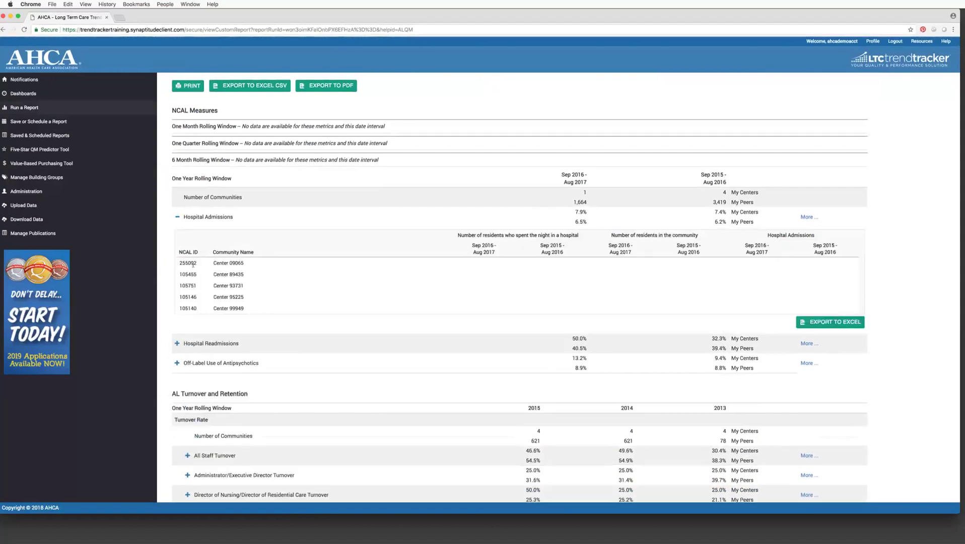
scroll(213, 284, down, 1)
scroll(212, 283, down, 3)
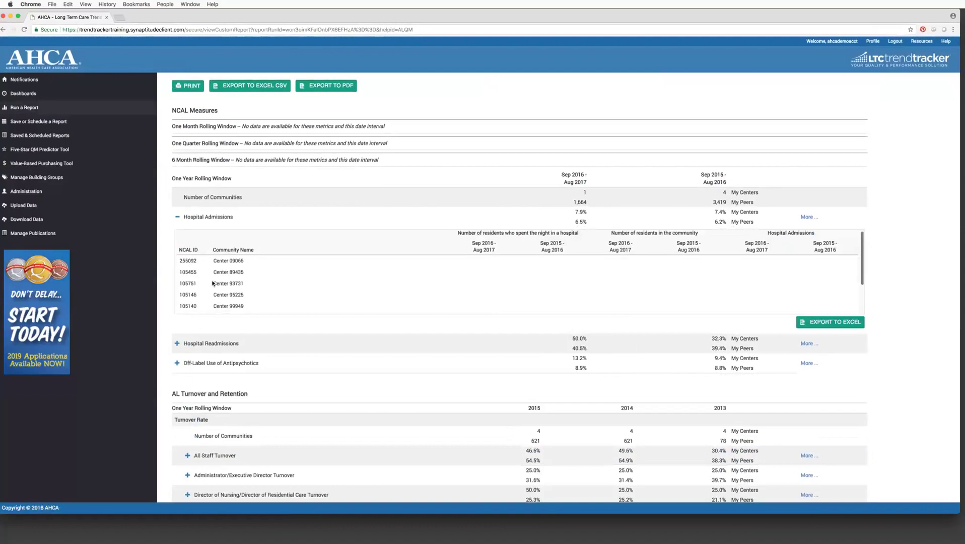
scroll(212, 284, up, 1)
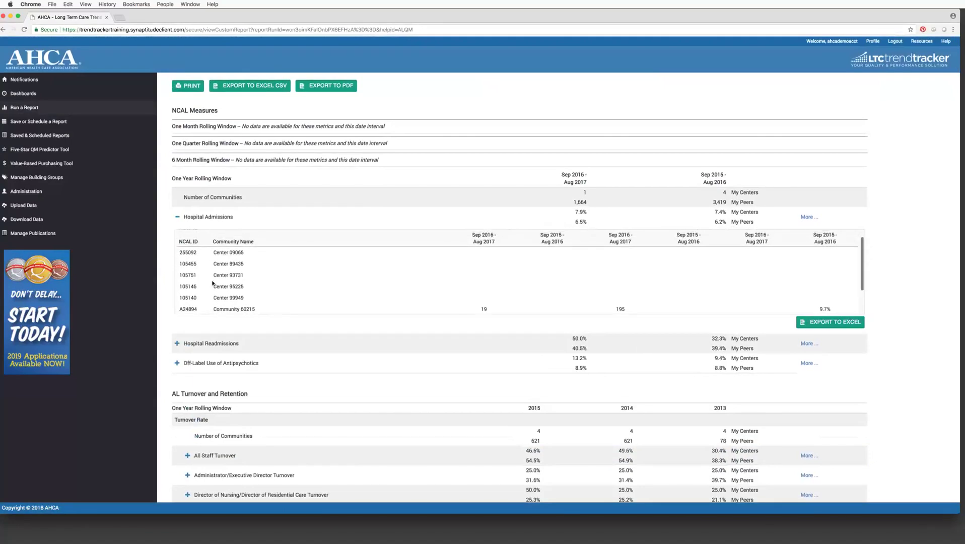
scroll(212, 283, down, 3)
scroll(212, 283, up, 2)
scroll(212, 284, up, 3)
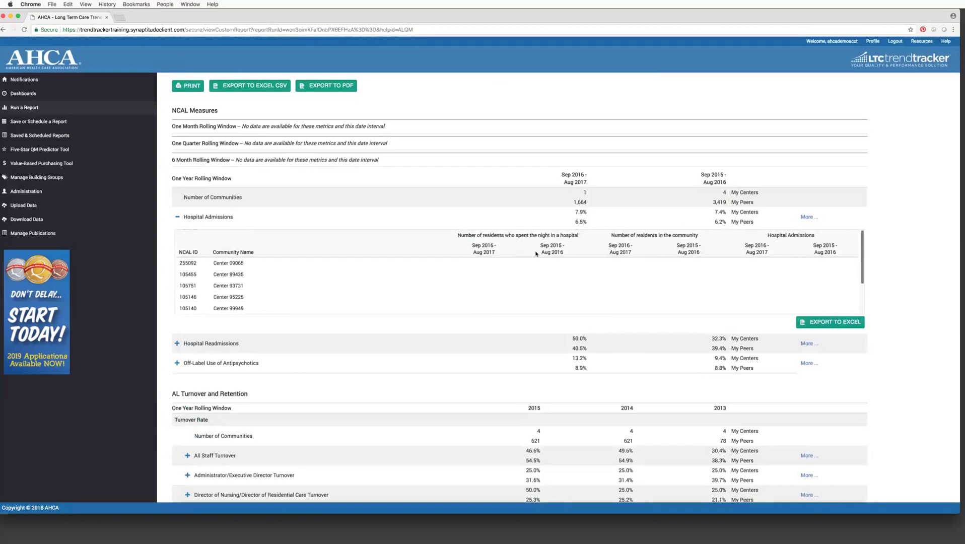
scroll(537, 254, down, 1)
scroll(535, 253, up, 1)
scroll(610, 265, down, 2)
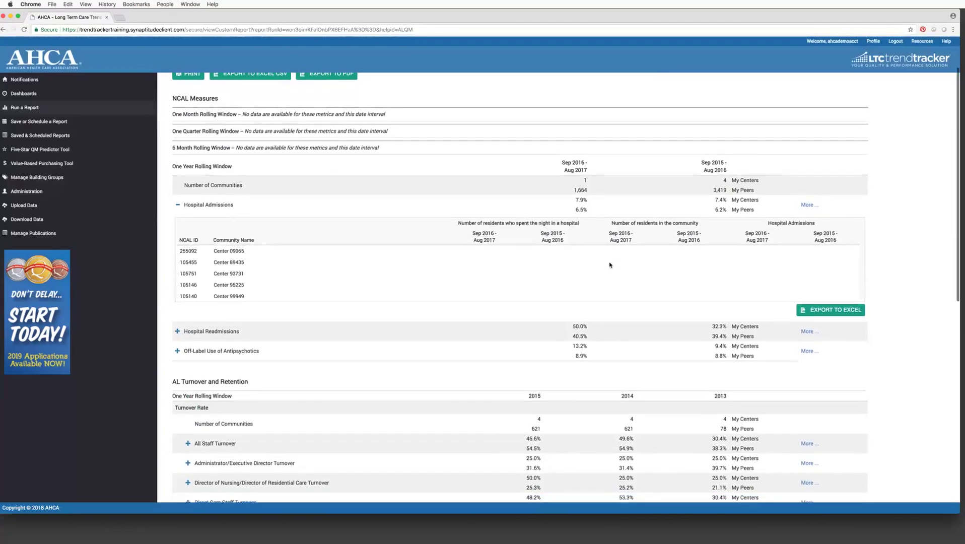
scroll(711, 252, down, 3)
scroll(712, 251, up, 3)
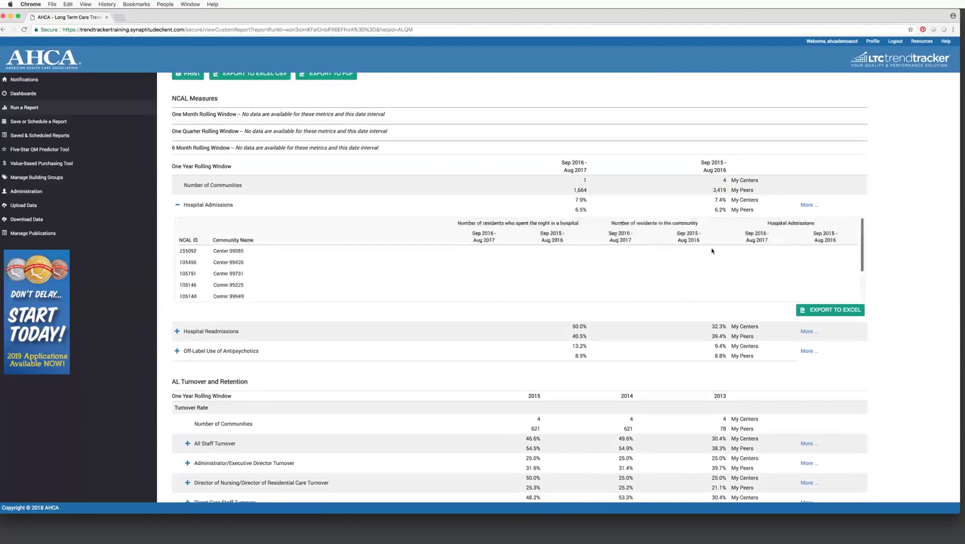
scroll(725, 243, down, 2)
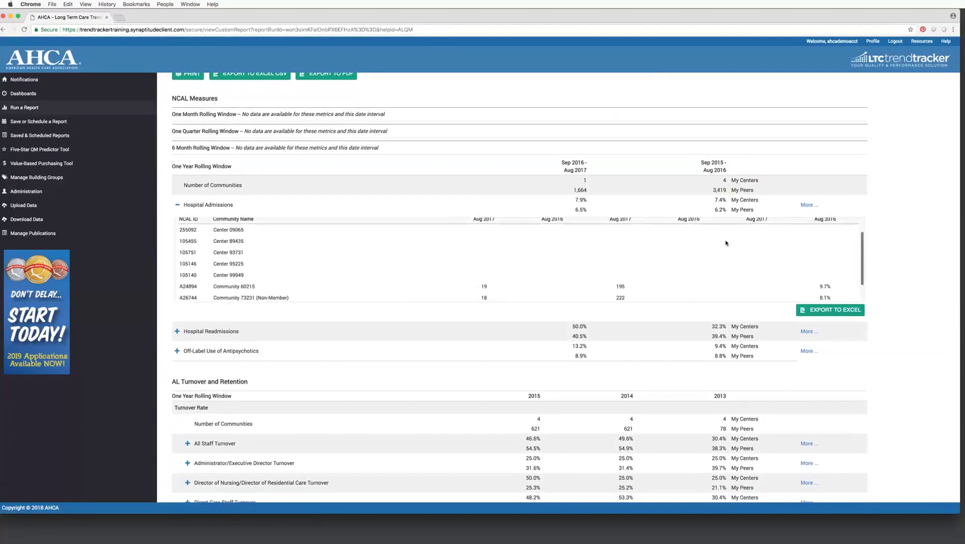
Expand All Staff Turnover to check each community's figures, and look over the remaining turnover measures and AL CoreQ Survey Results
scroll(705, 252, down, 6)
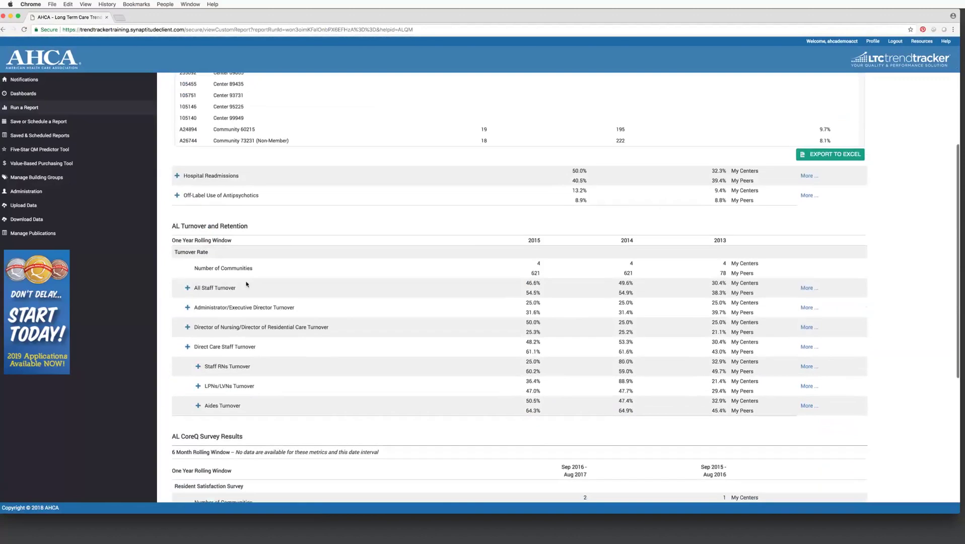
click(187, 289)
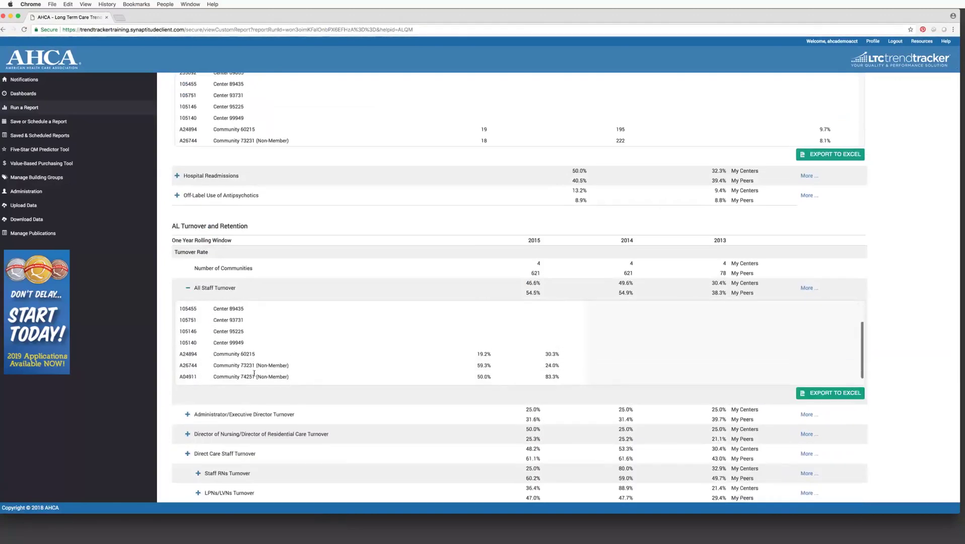
scroll(254, 375, up, 1)
scroll(272, 445, down, 5)
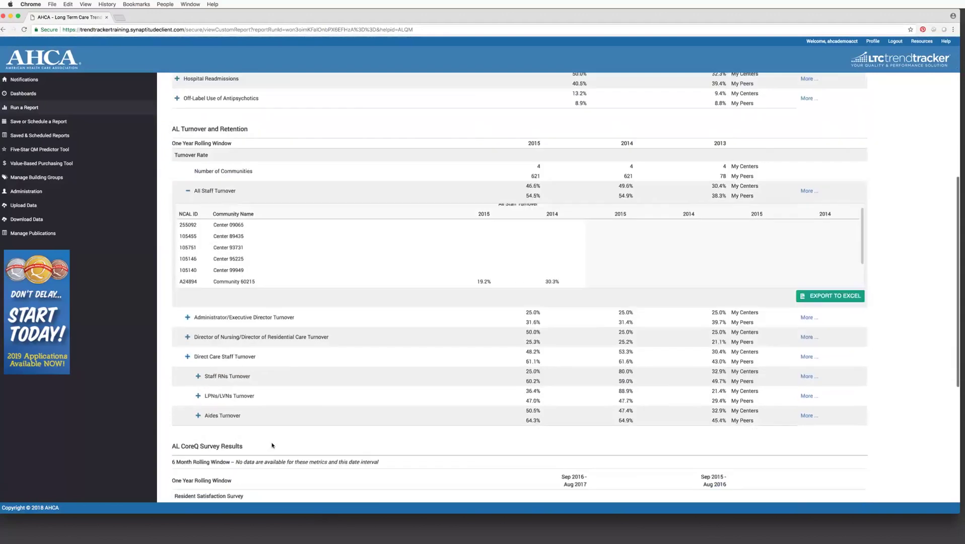
scroll(272, 445, down, 2)
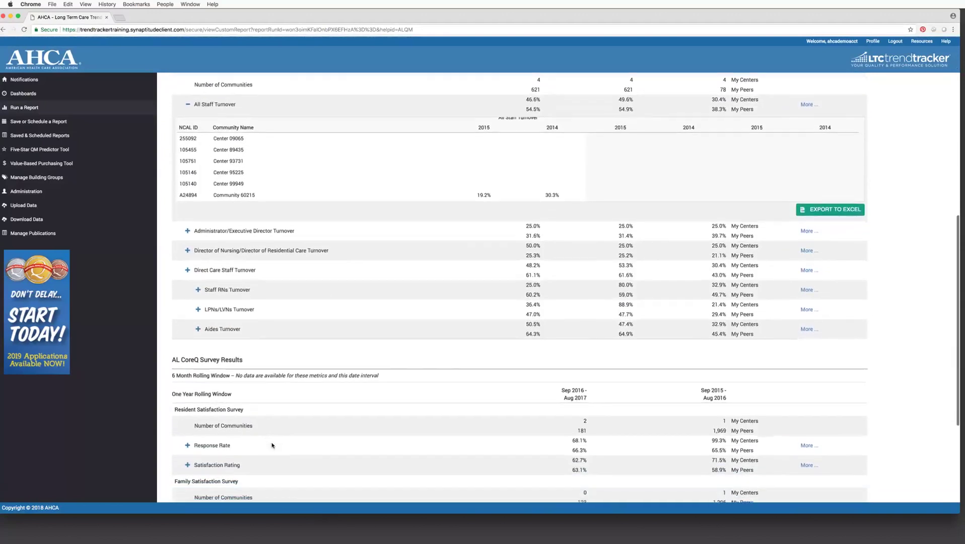
scroll(272, 446, down, 2)
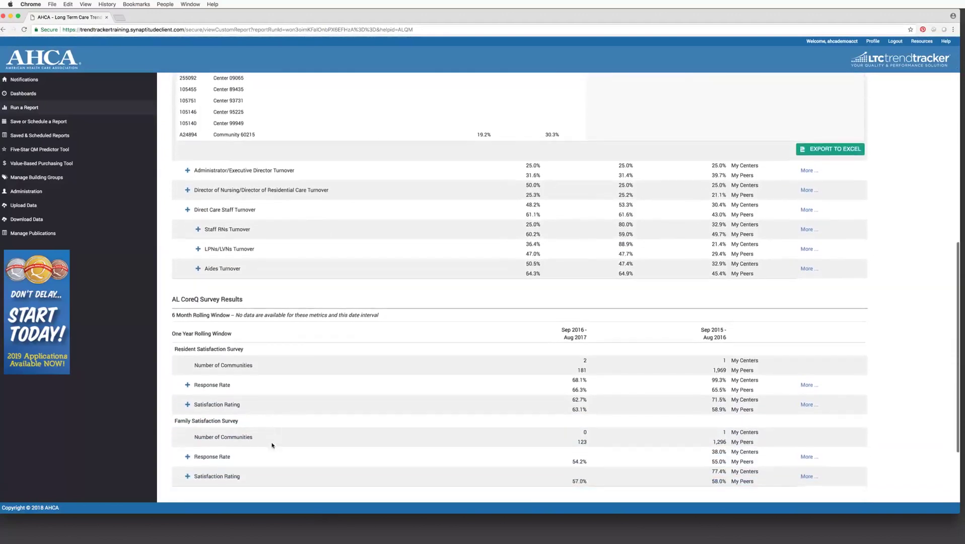
Open the detailed trend chart for the Hospital Admissions measure and review the centers' rates against peers
scroll(272, 445, up, 7)
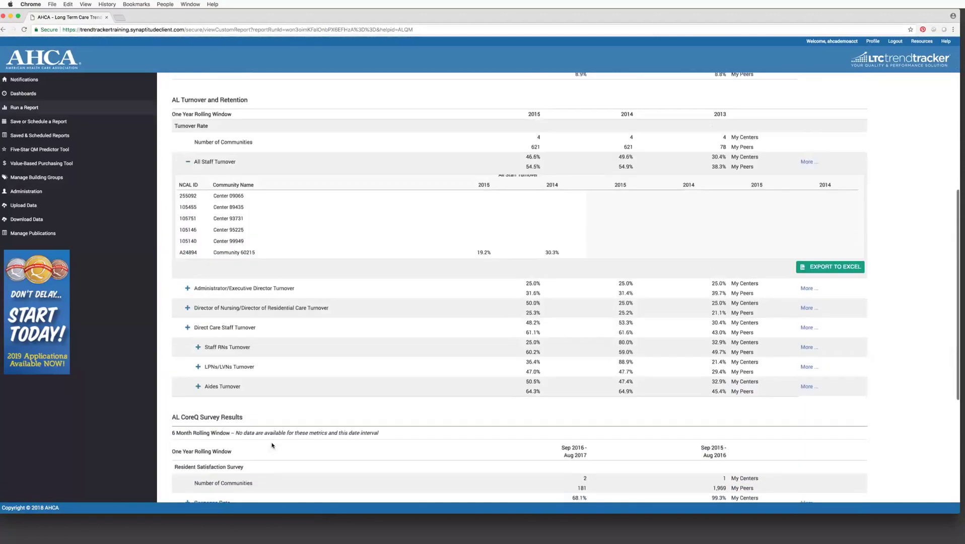
scroll(558, 403, up, 6)
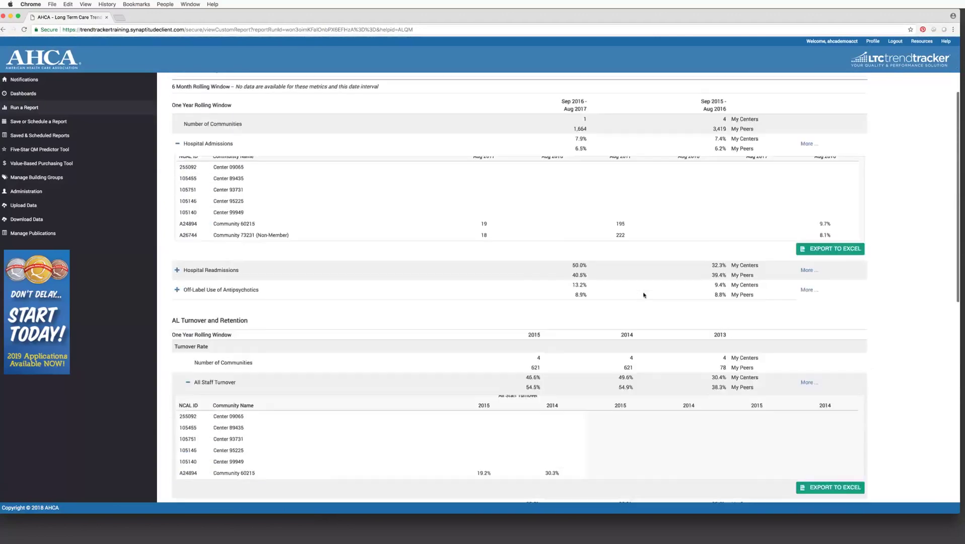
scroll(837, 294, up, 3)
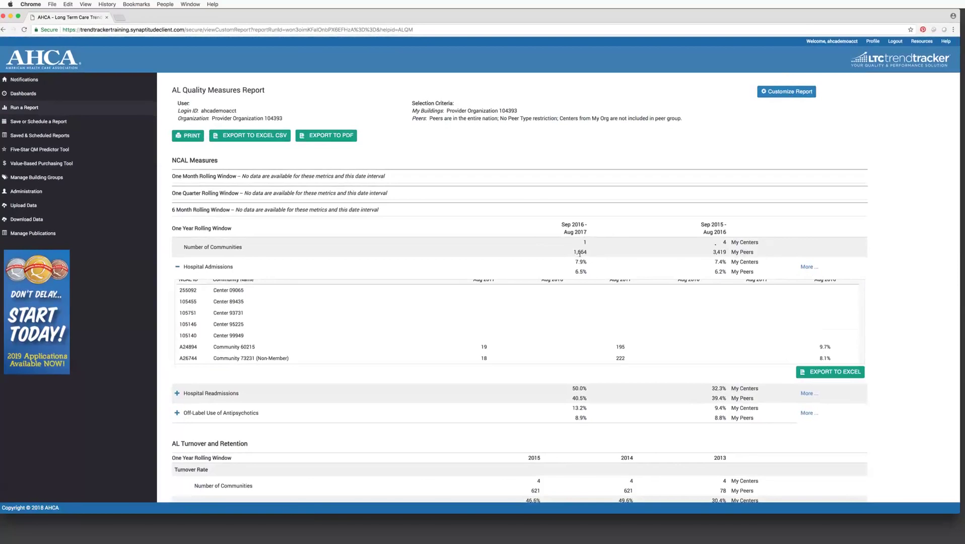
scroll(523, 328, up, 2)
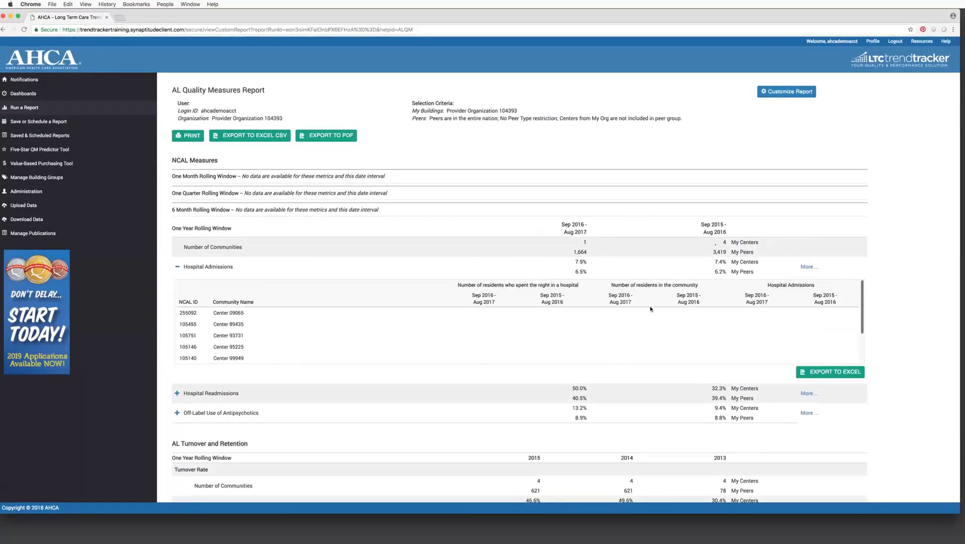
click(807, 268)
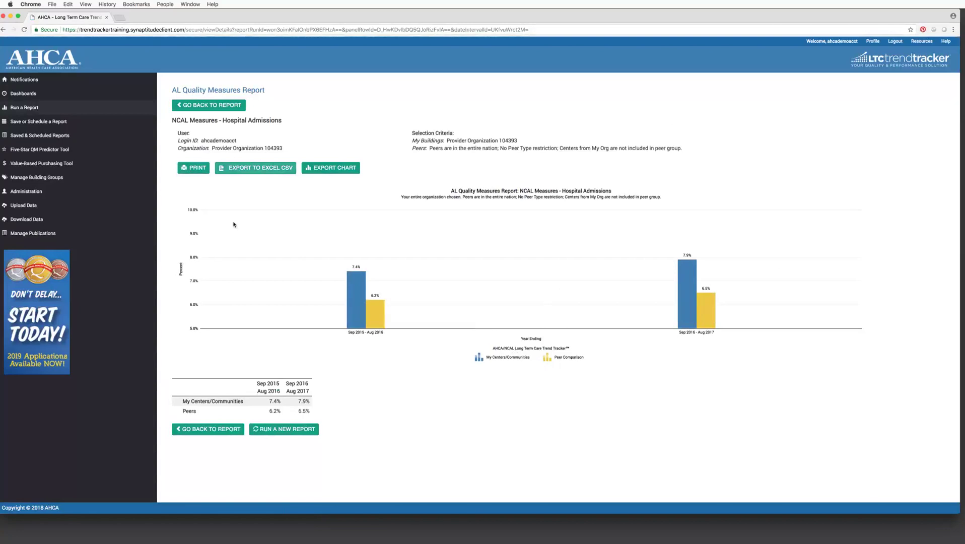
click(274, 433)
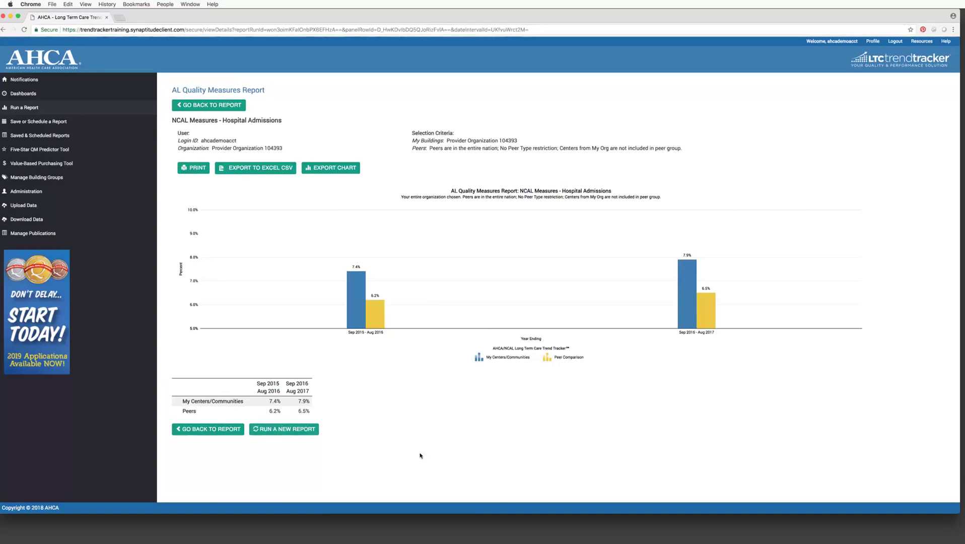